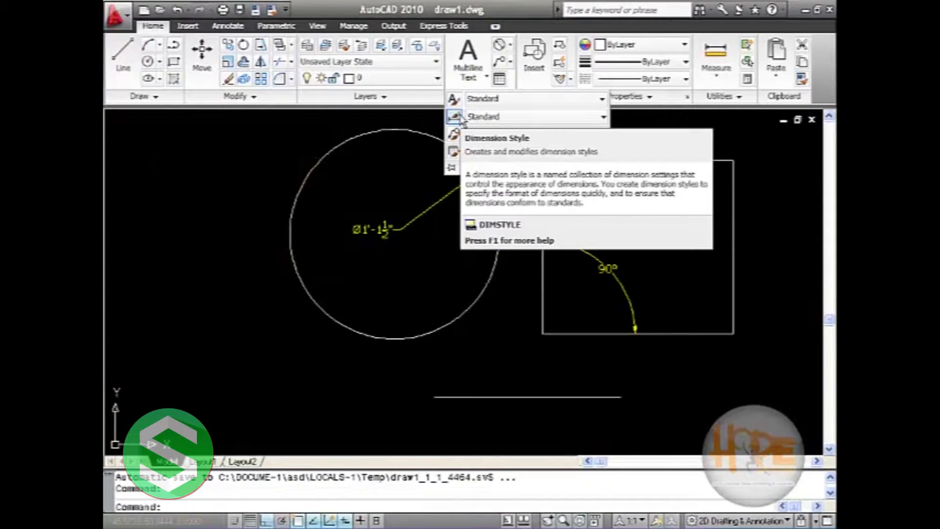
- Open the Standard dimension style for modification
key("Escape")
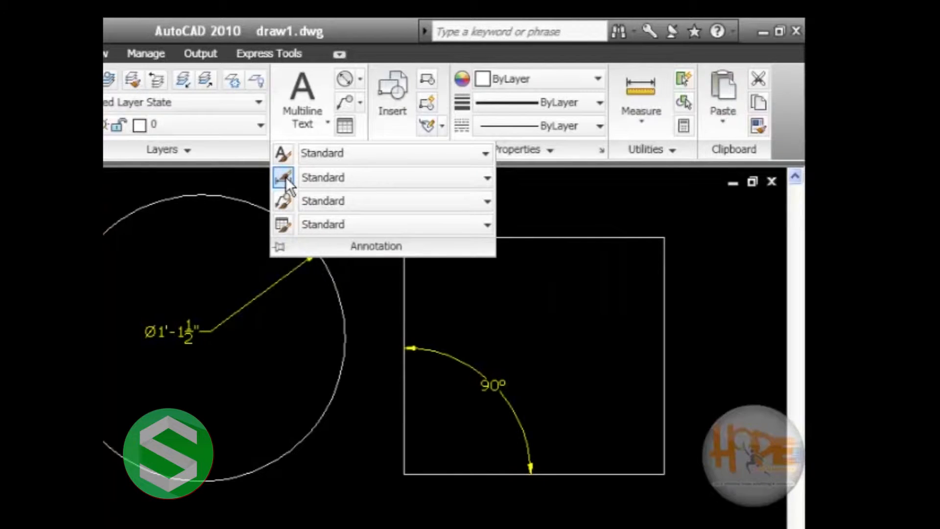
left_click(286, 176)
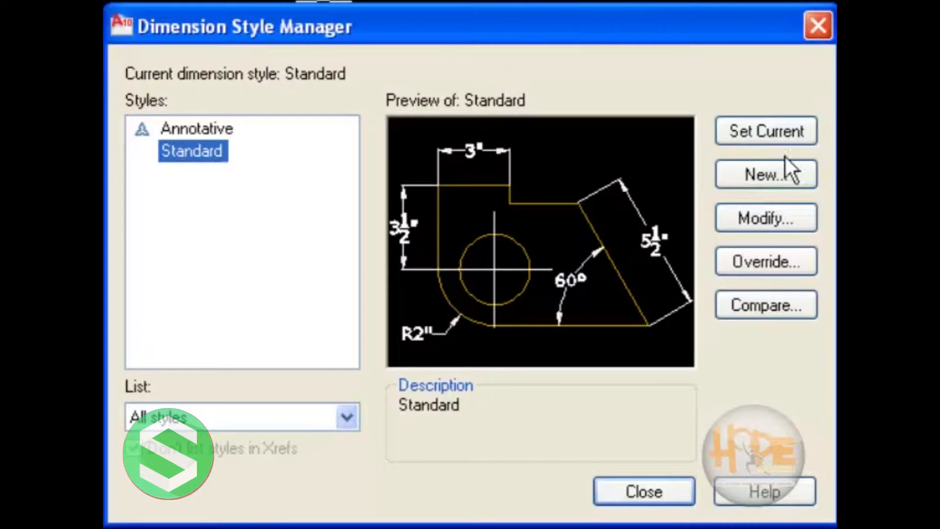
left_click(754, 215)
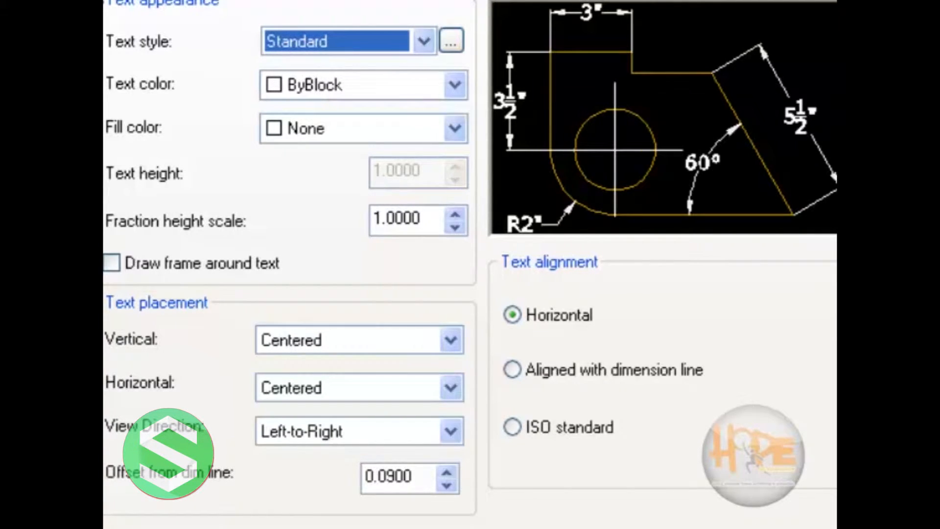
left_click(109, 0)
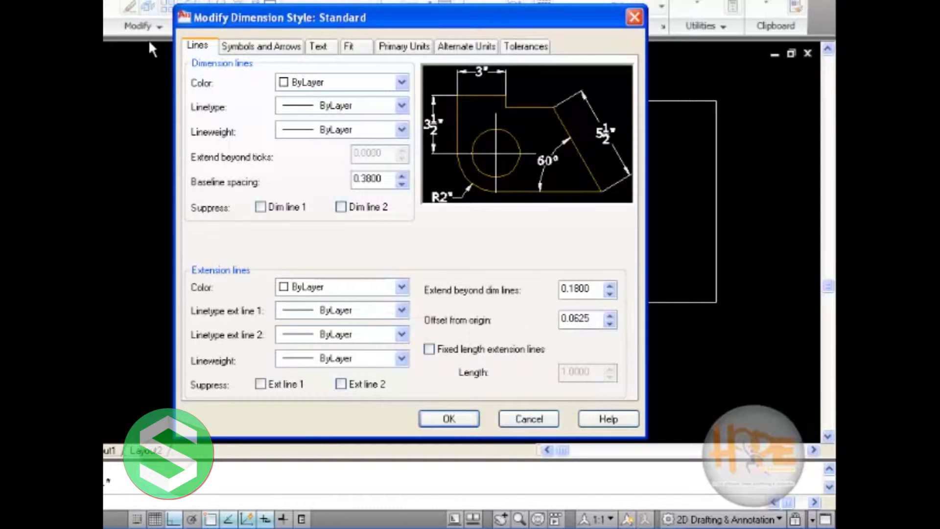
- Choose Closed filled as the first arrowhead and set the dimension style's center marks to None
left_click(259, 49)
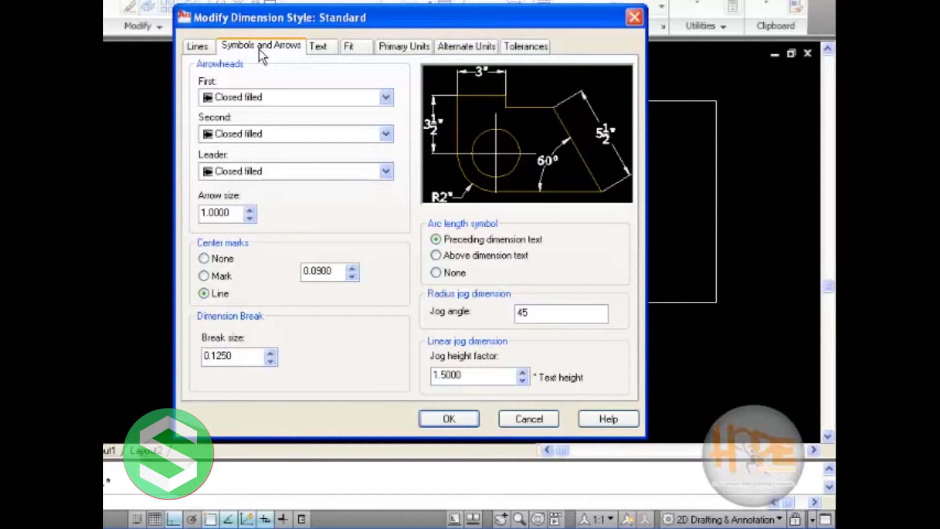
left_click(273, 100)
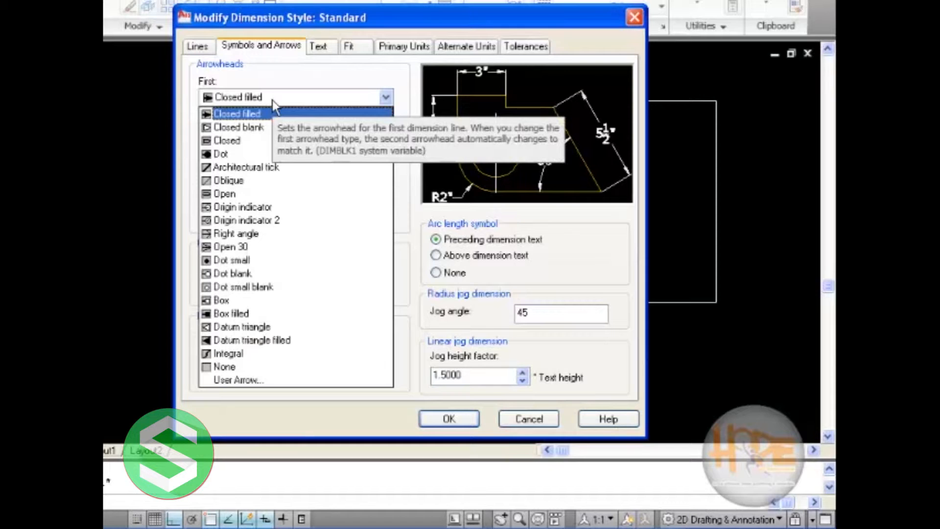
left_click(272, 113)
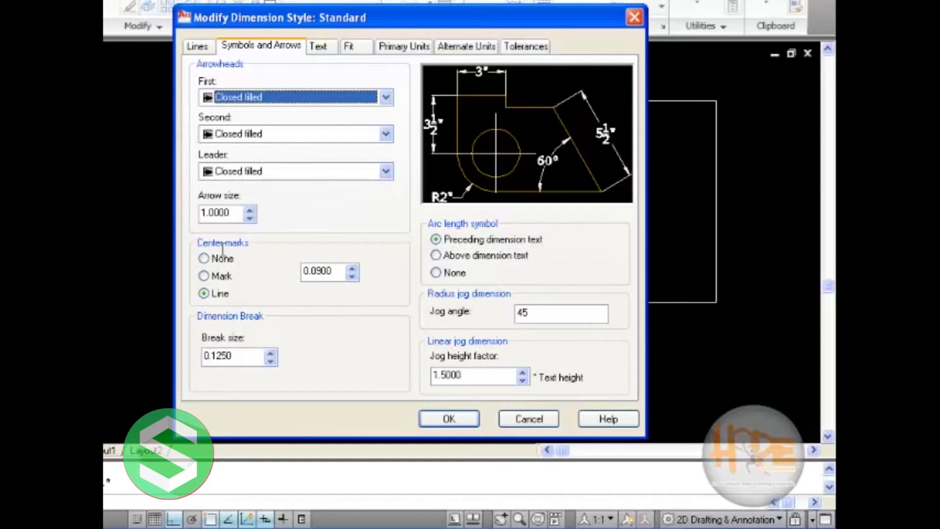
left_click(222, 277)
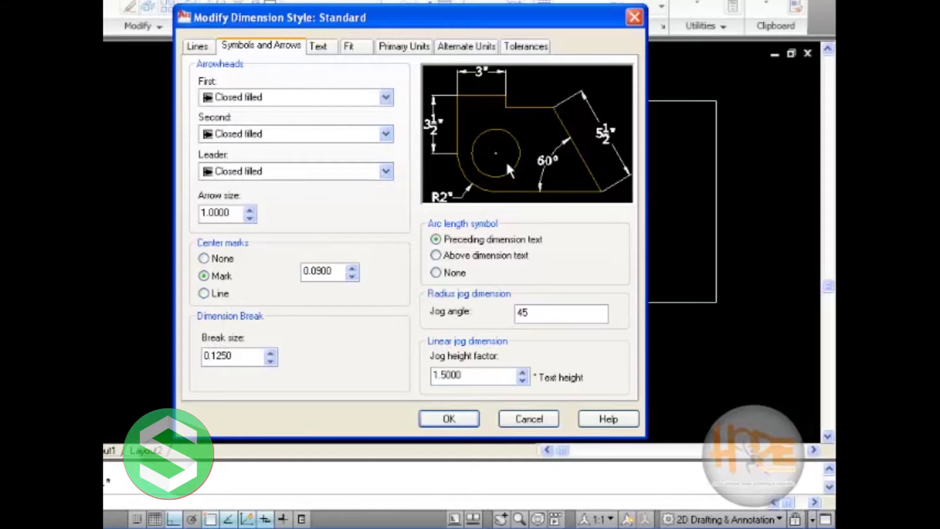
left_click(215, 257)
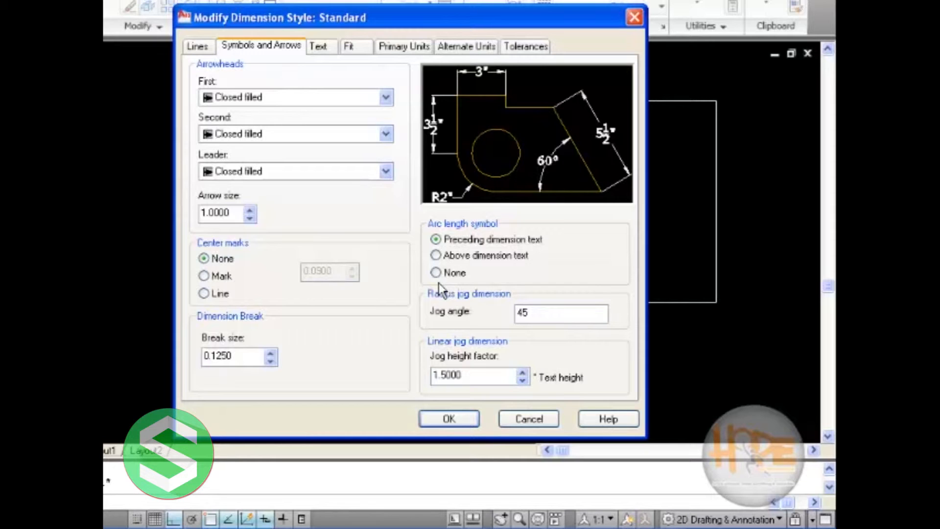
- Review the font, font style and height of the dimension text style, as well as the dimension style's fit options
left_click(317, 45)
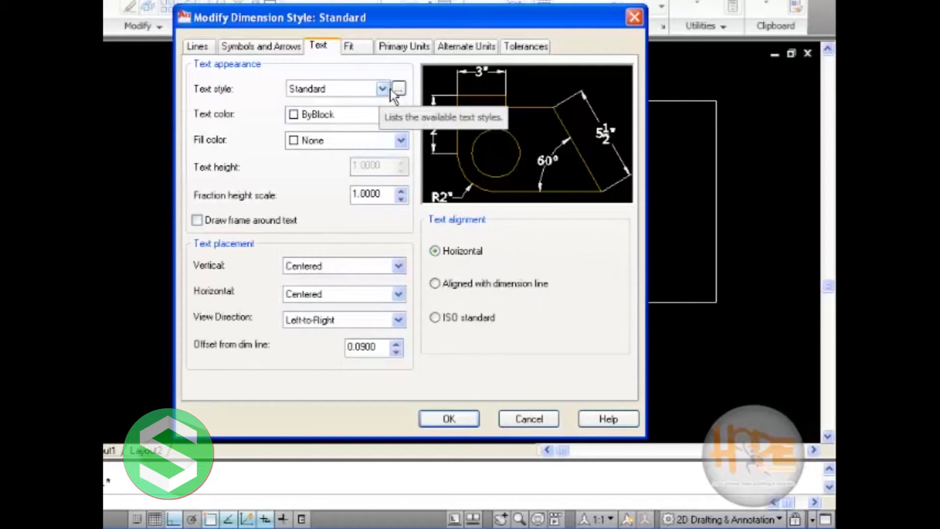
left_click(400, 89)
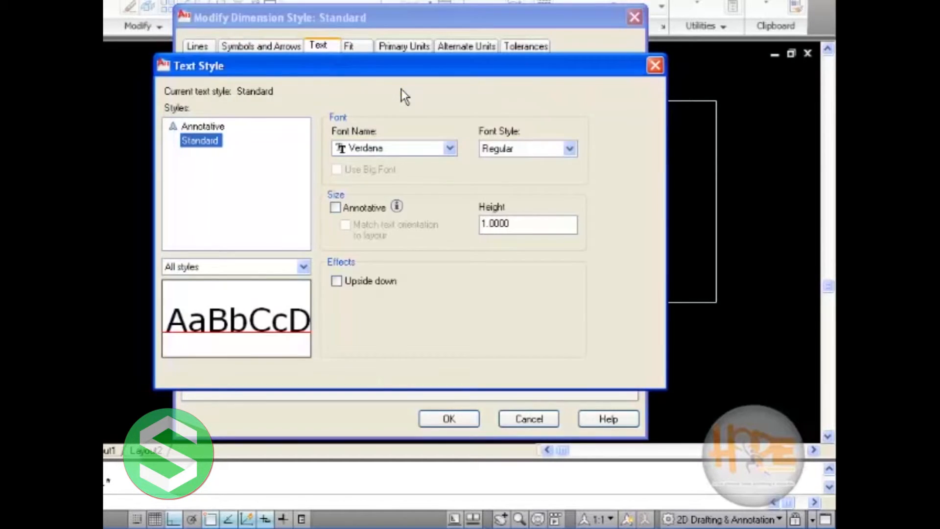
left_click(405, 148)
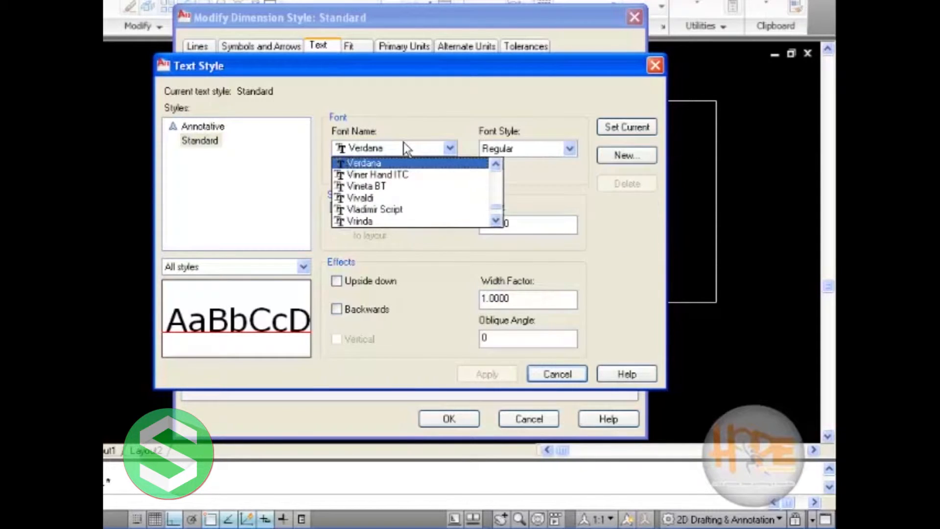
left_click(404, 164)
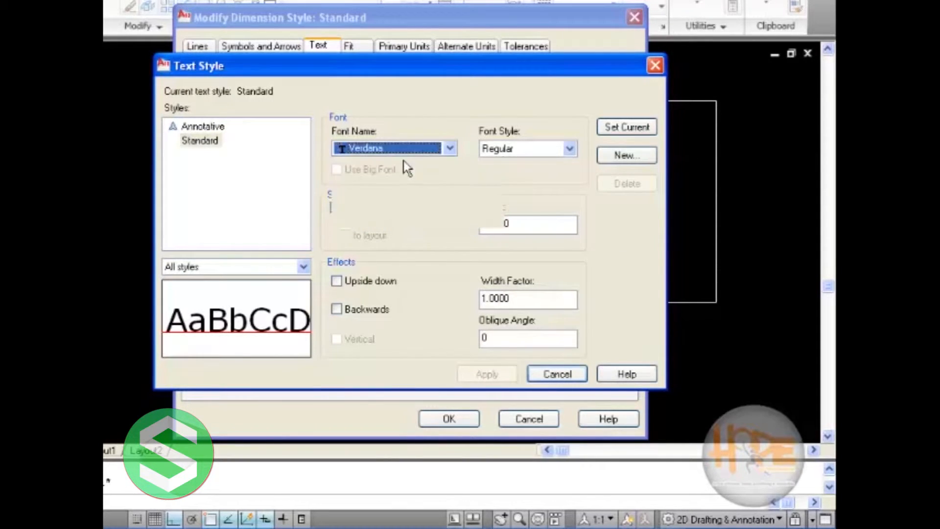
left_click(568, 149)
left_click(568, 149)
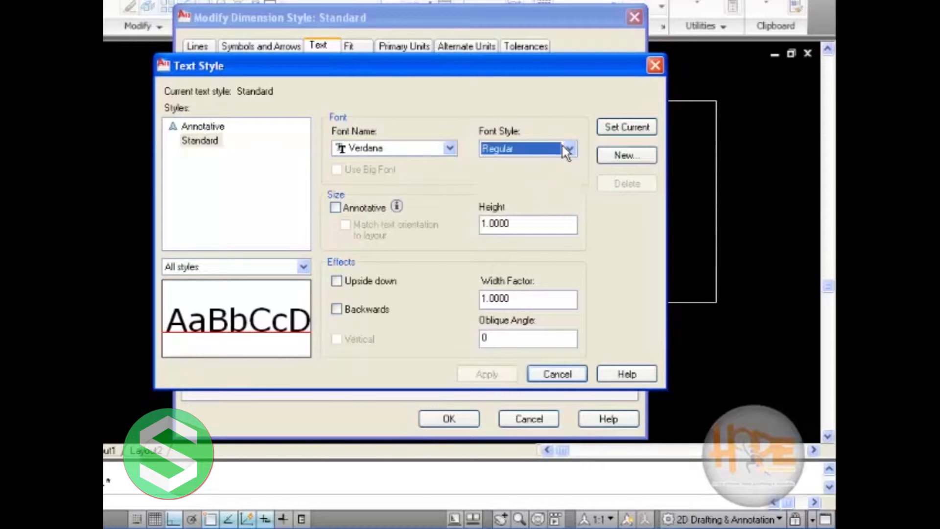
left_click(546, 227)
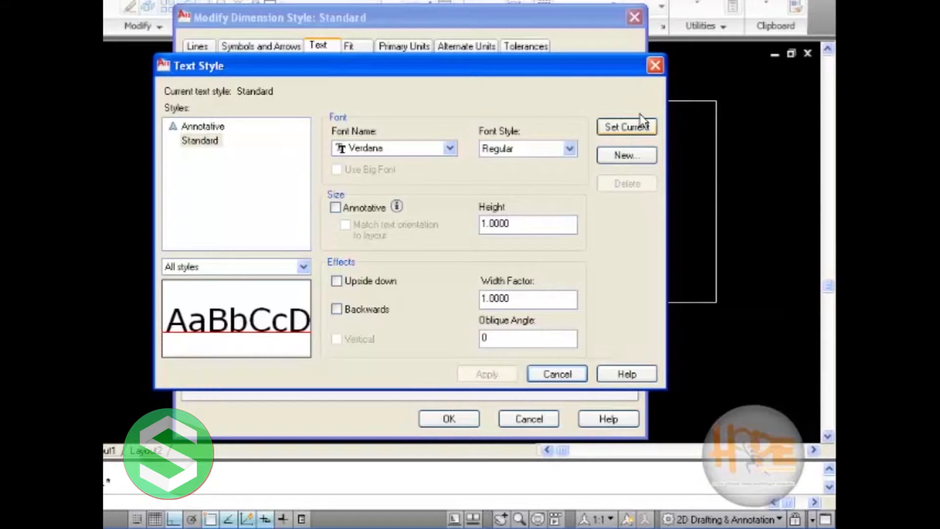
left_click(365, 43)
left_click(365, 43)
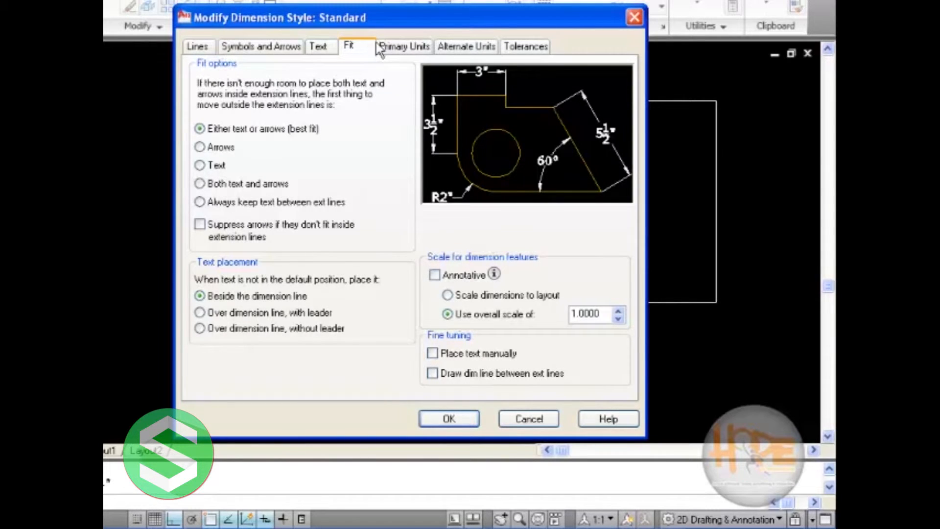
- Keep the primary units' fraction format at Horizontal and set the angular dimension precision to 0.00
left_click(399, 48)
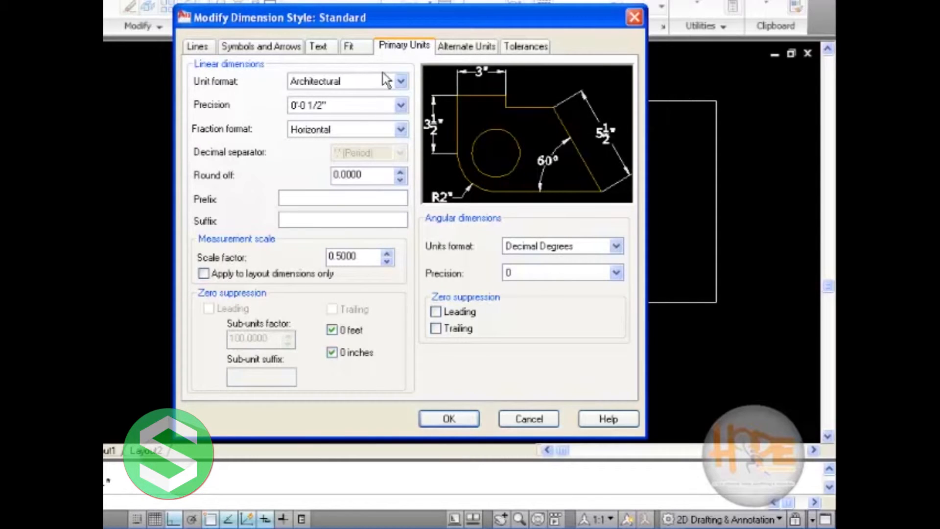
left_click(372, 126)
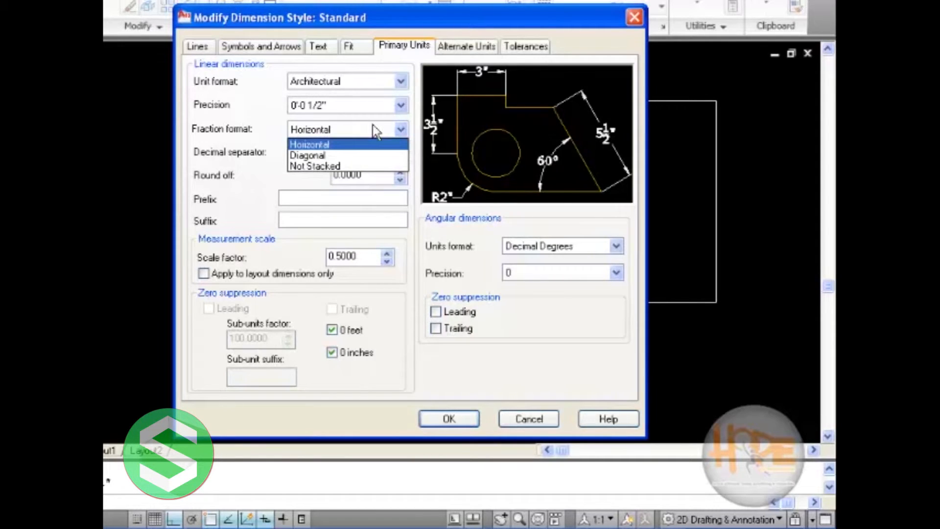
left_click(372, 123)
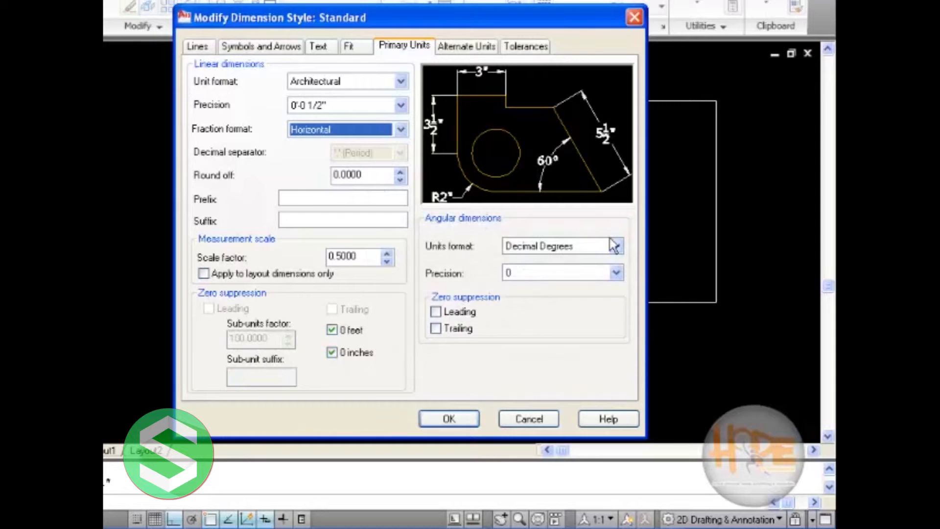
left_click(590, 271)
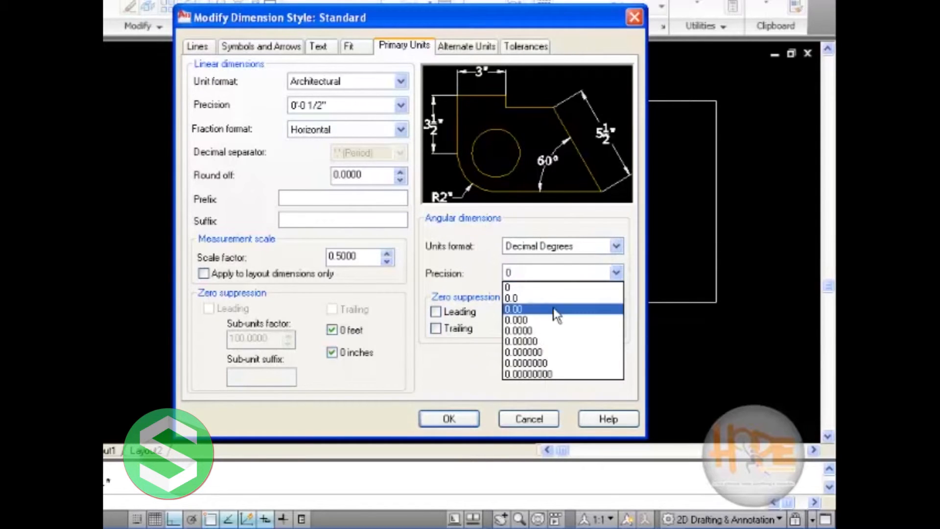
left_click(554, 310)
- Try displaying alternate units in Decimal format for the dimension style and turn them off again
left_click(474, 47)
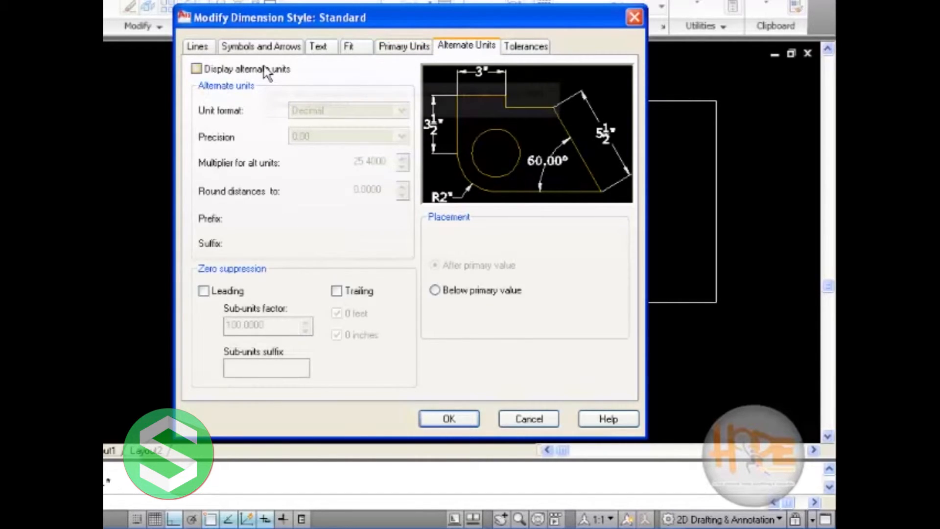
left_click(196, 69)
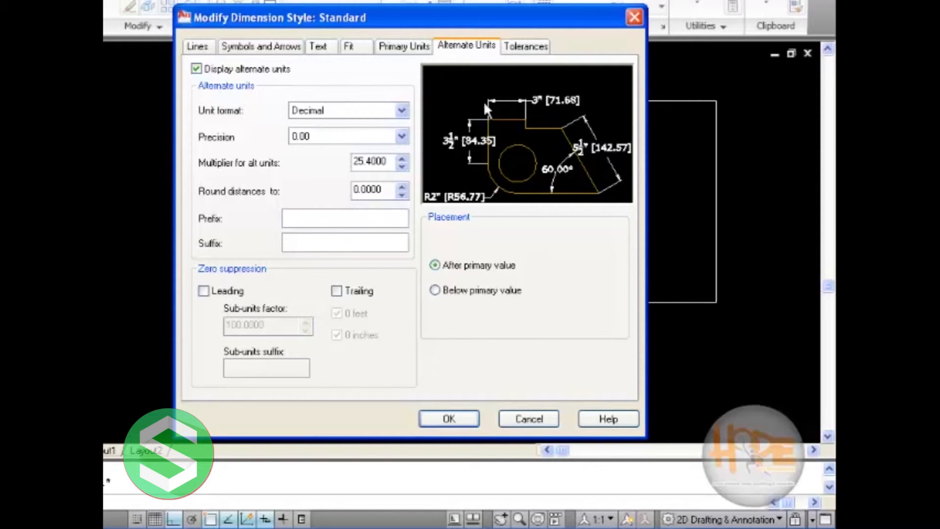
left_click(354, 114)
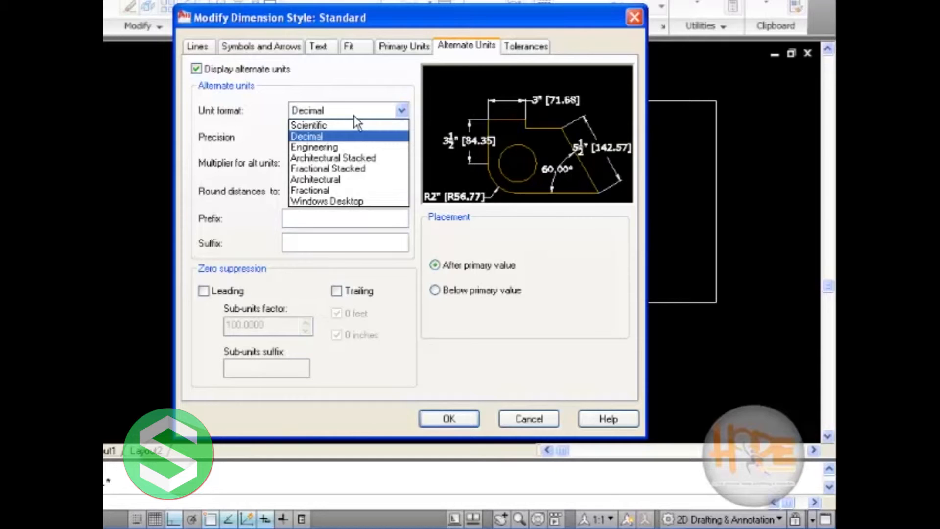
left_click(362, 114)
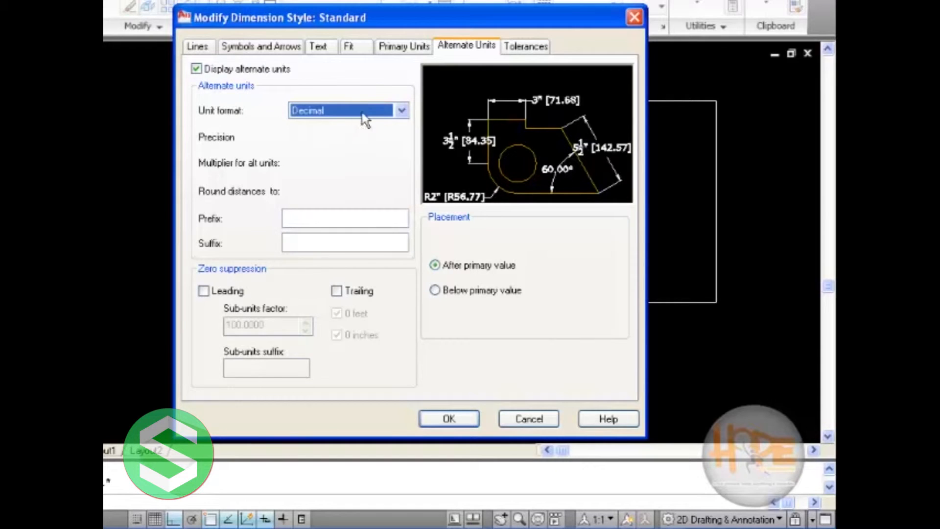
left_click(205, 70)
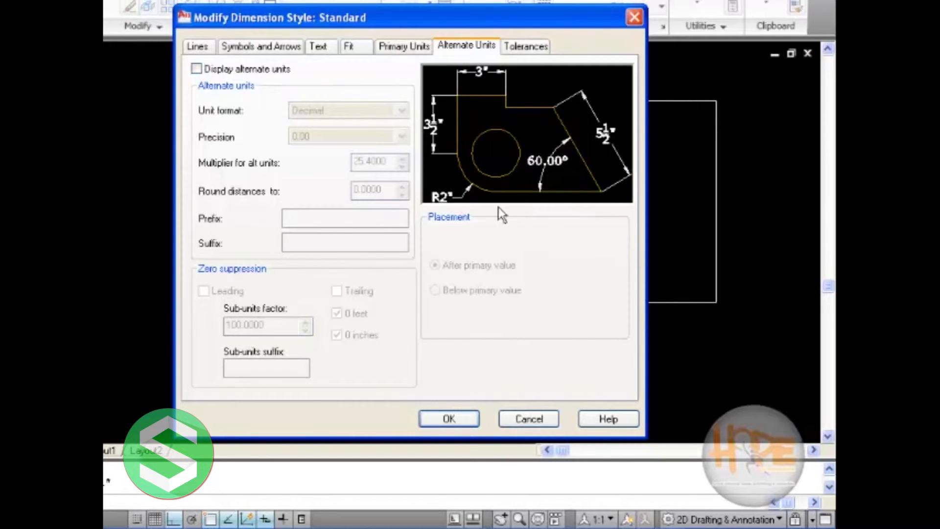
- Apply the Standard dimension style changes, close the style manager and make the dimension layer current
key("Return")
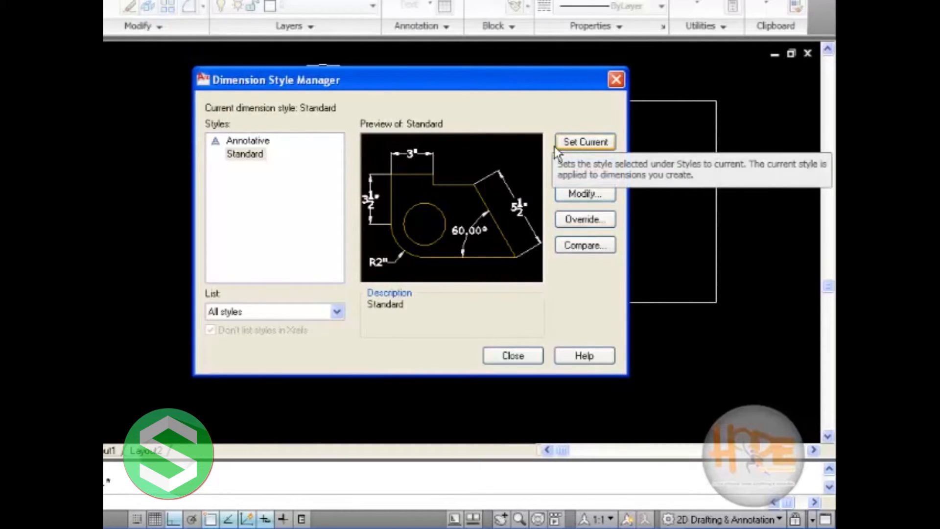
left_click(514, 356)
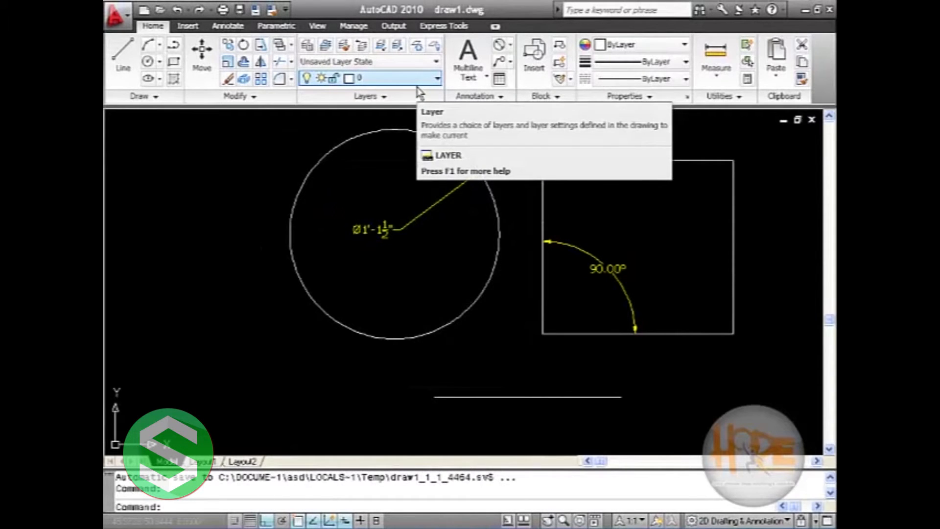
left_click(417, 83)
left_click(399, 130)
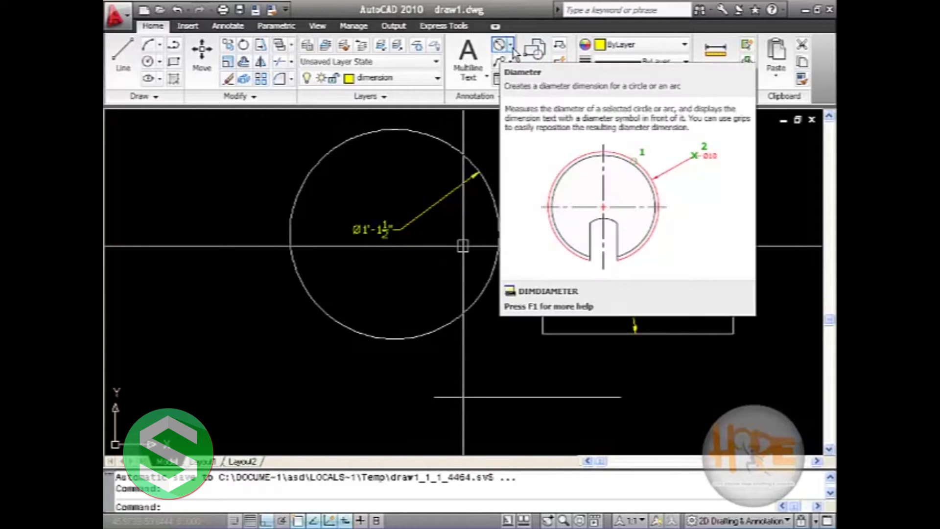
- Add a linear dimension to the horizontal line below the circle and square, placing it just above the line
left_click(512, 46)
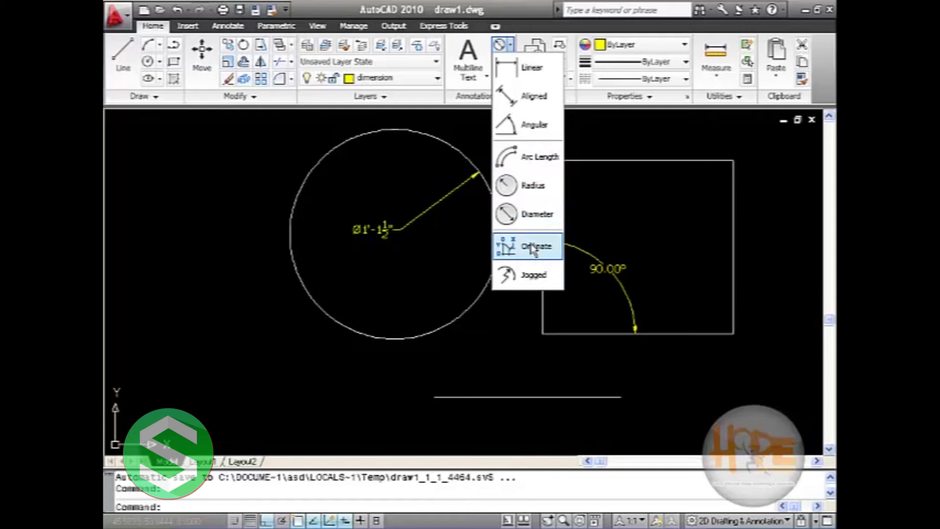
left_click(531, 66)
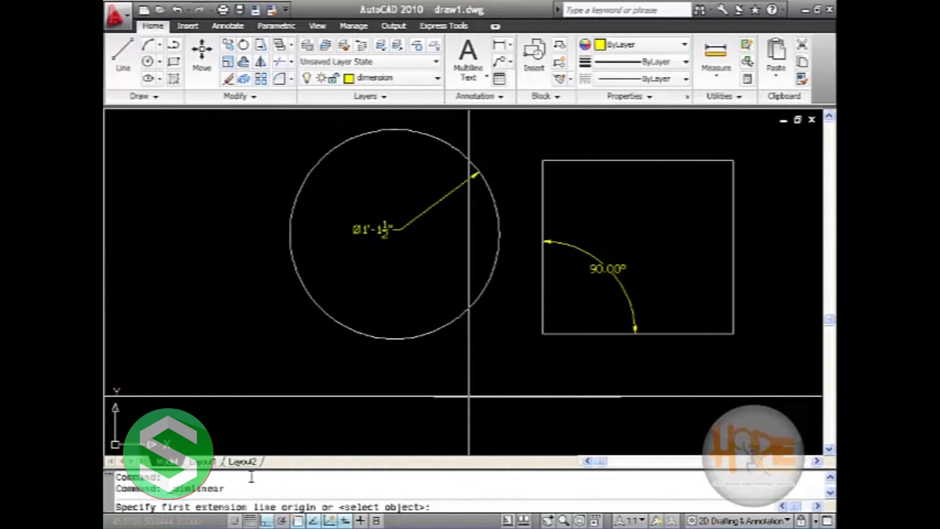
left_click(435, 397)
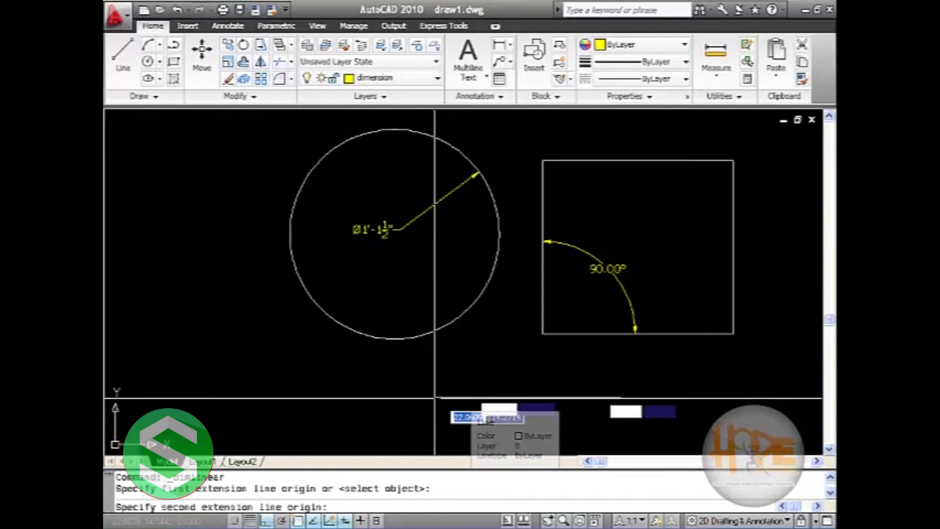
left_click(620, 398)
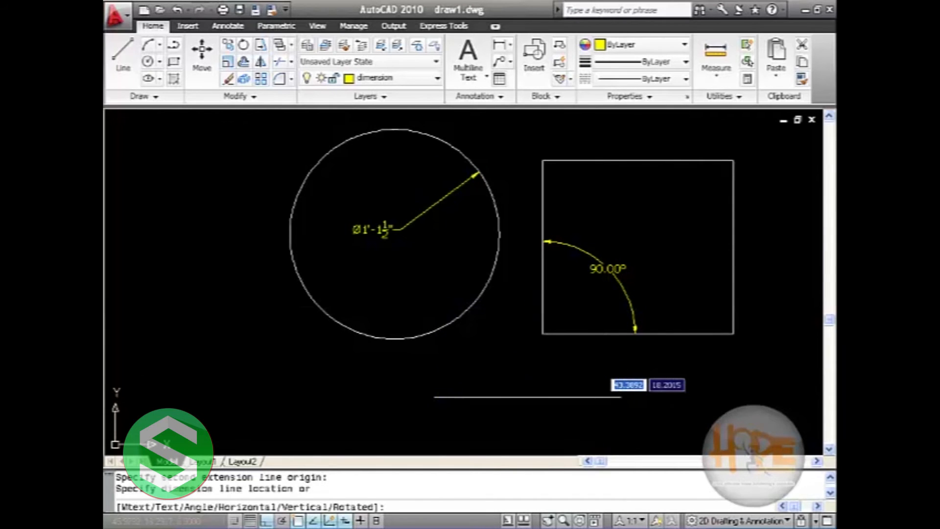
left_click(600, 367)
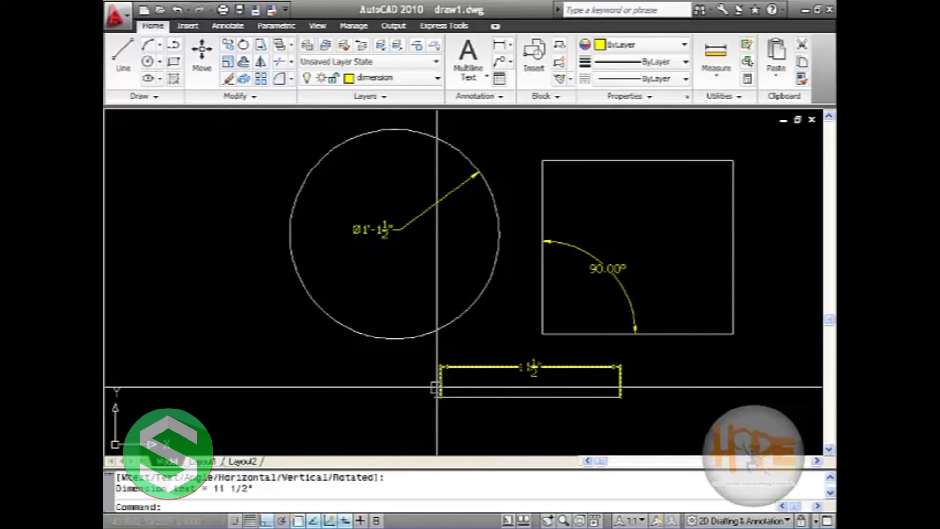
- Stretch the linear dimension's left extension origin to the left endpoint of the horizontal line
left_click(437, 384)
left_click(440, 398)
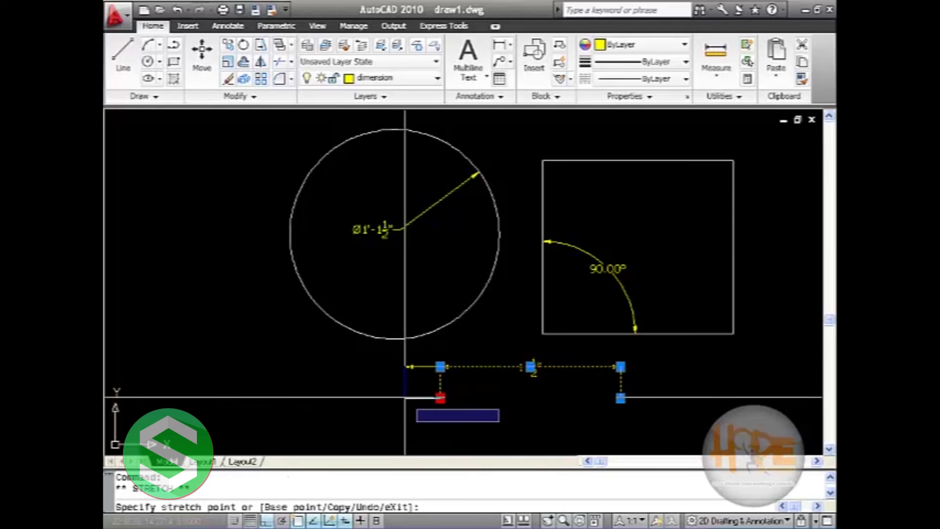
left_click(435, 397)
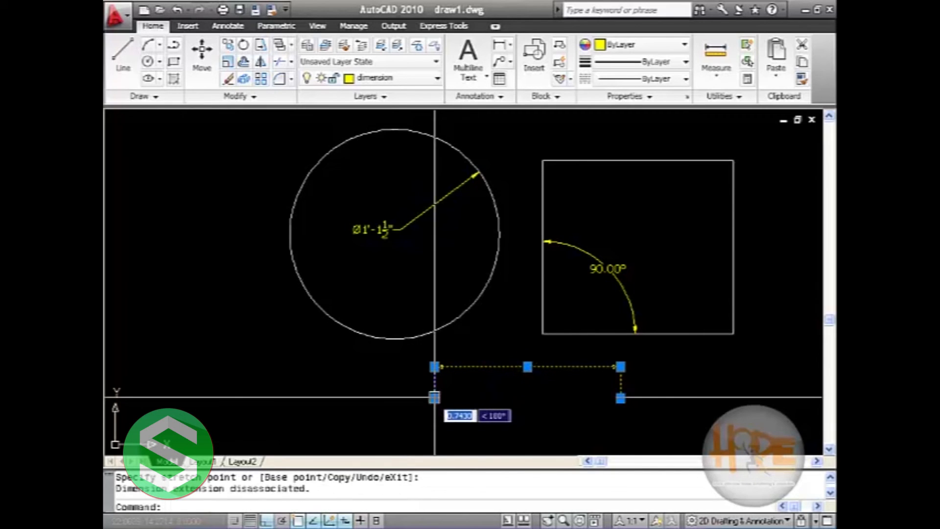
key("Escape")
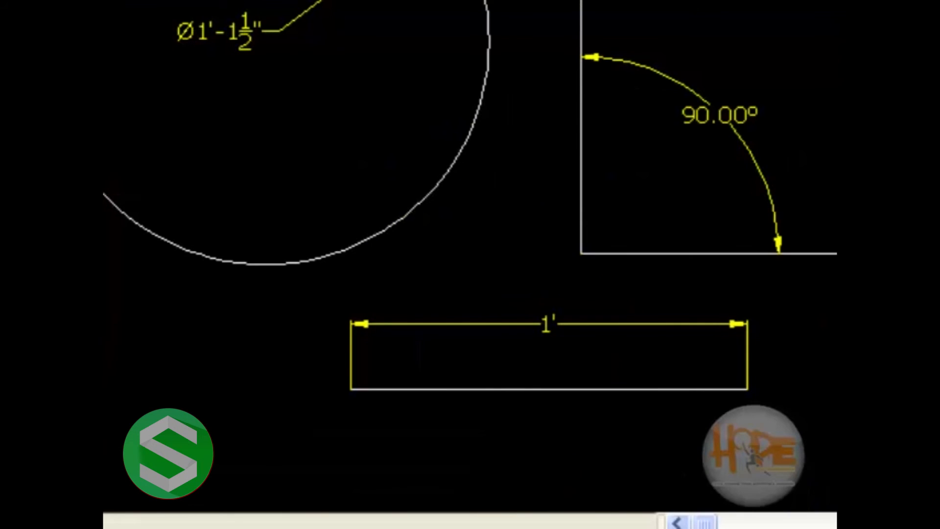
- Add a radius dimension to the circle, placing its text inside the lower part of the circle
left_click(743, 309)
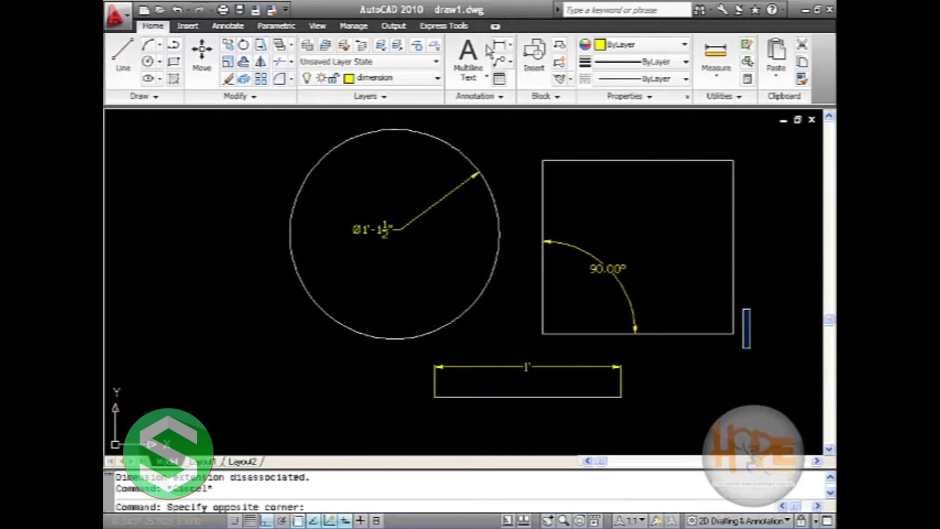
left_click(511, 46)
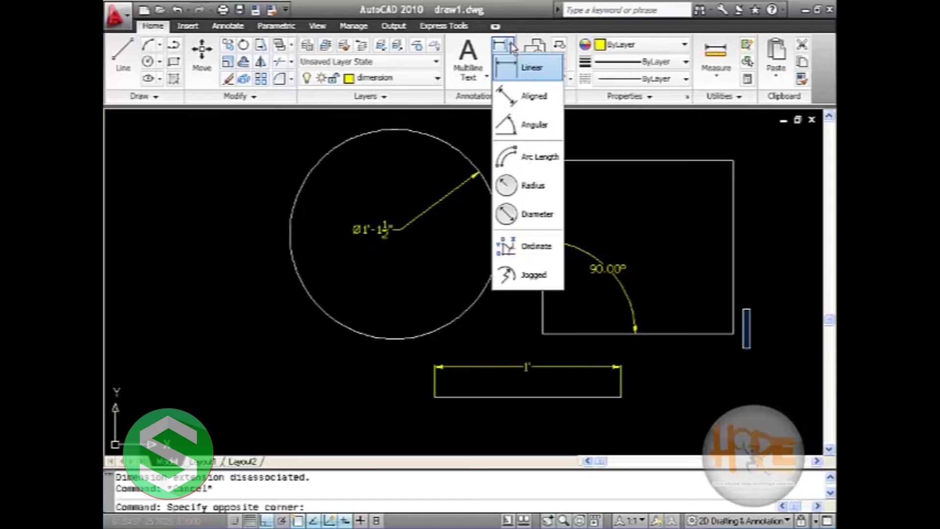
left_click(533, 185)
left_click(483, 176)
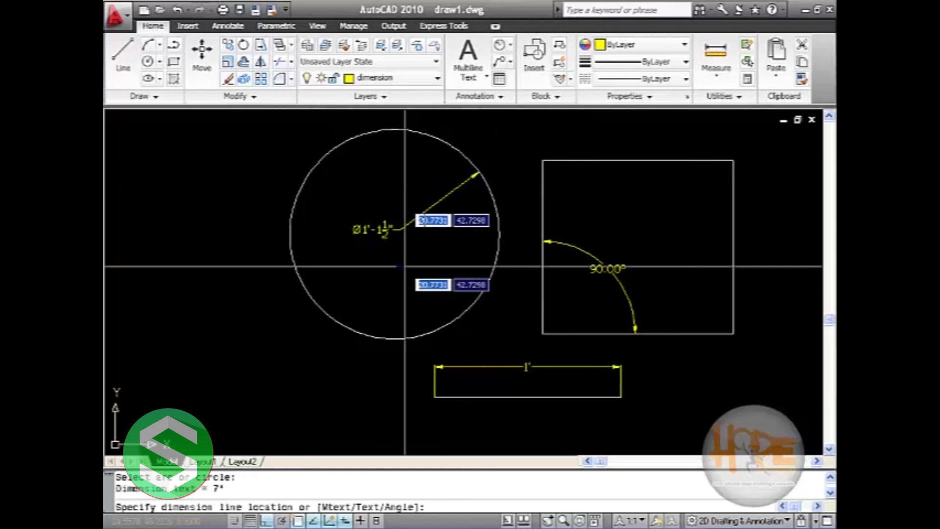
left_click(378, 293)
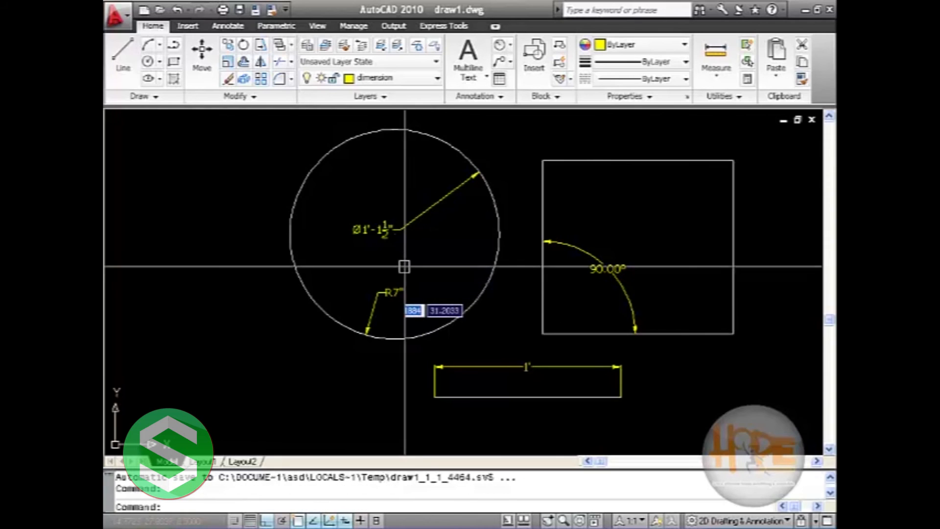